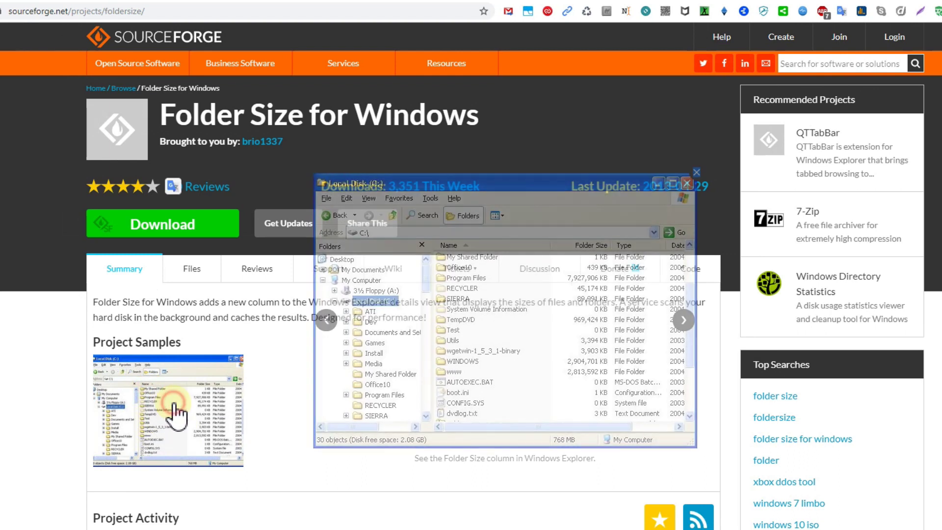
Enlarge the project's sample screenshot of the Explorer Folder Size column, then close it.
left_click(196, 432)
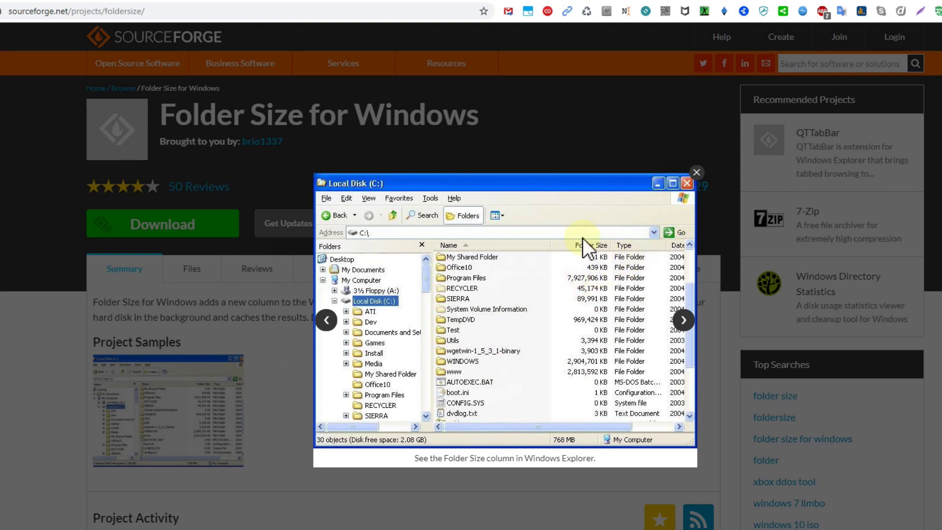
left_click(696, 172)
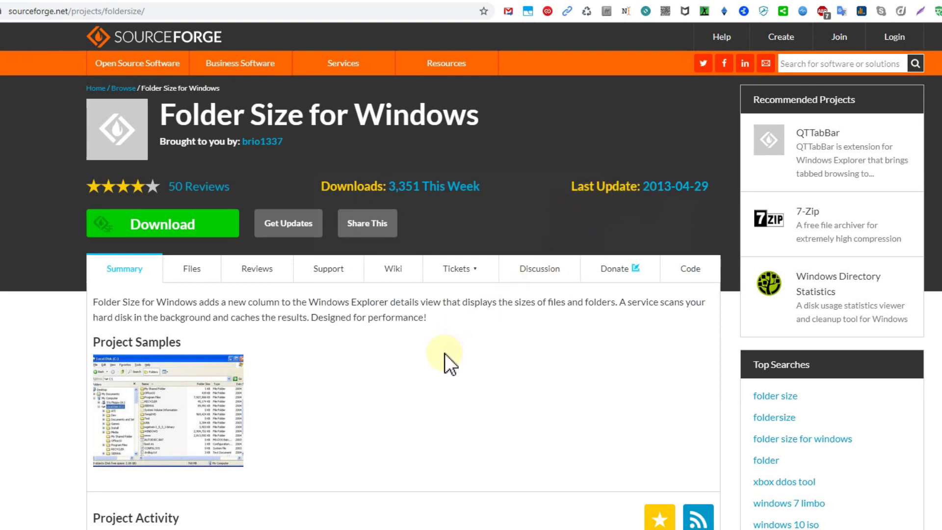
Start downloading the Folder Size for Windows installer, FolderSize-2.6-x86.msi.
mouse_move(204, 76)
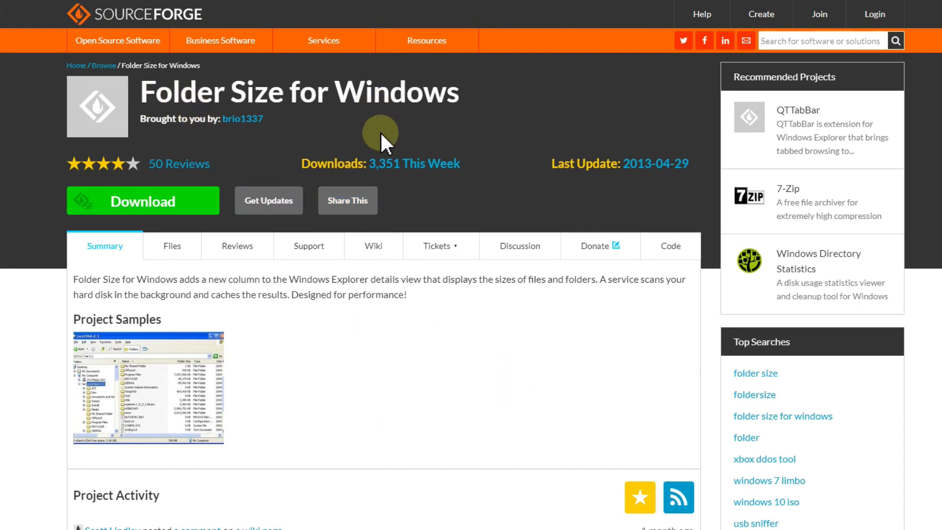
left_click(162, 202)
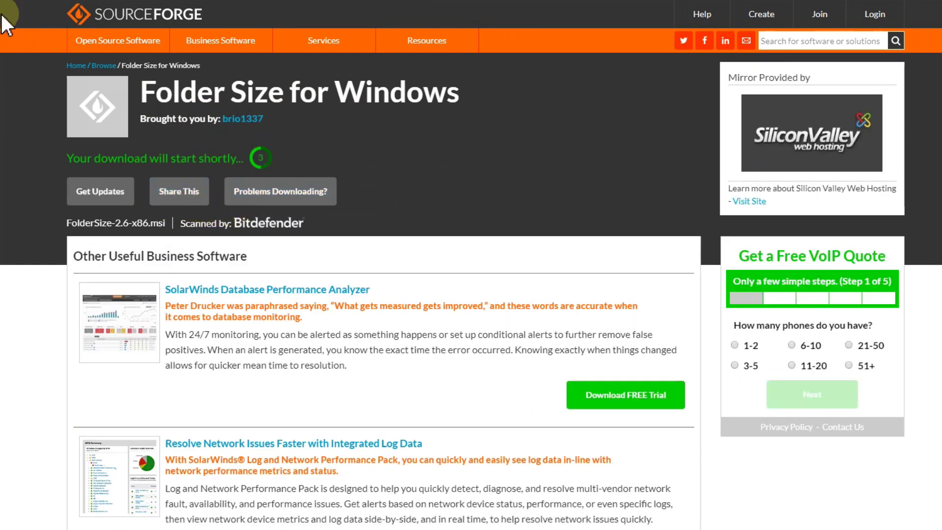
left_click(10, 0)
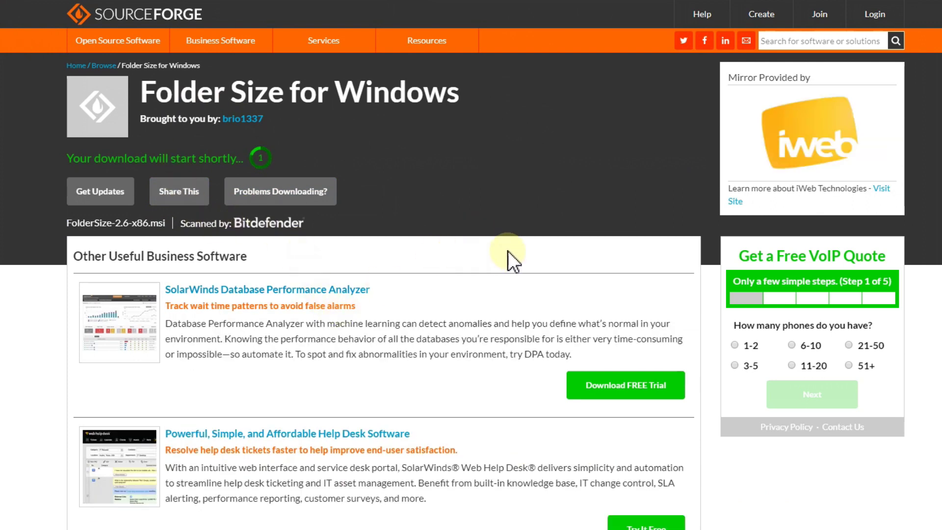
mouse_move(221, 40)
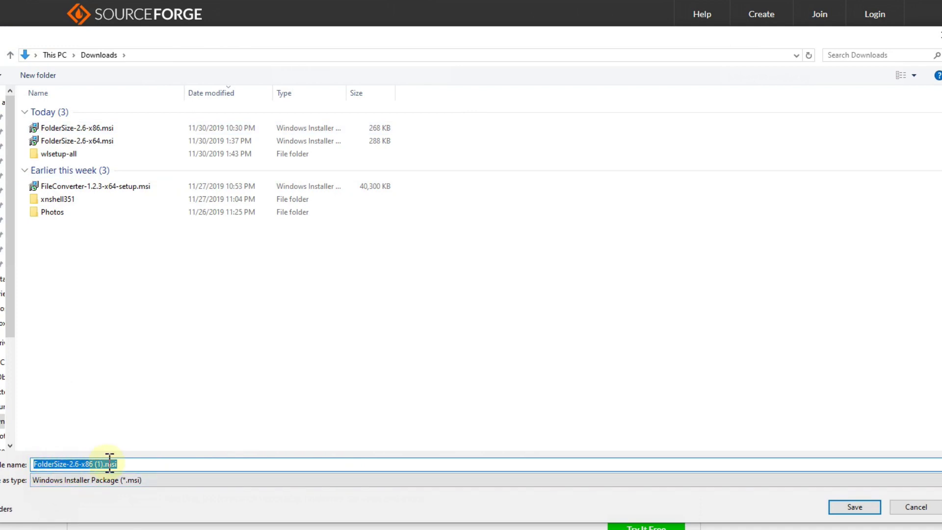
left_click(909, 508)
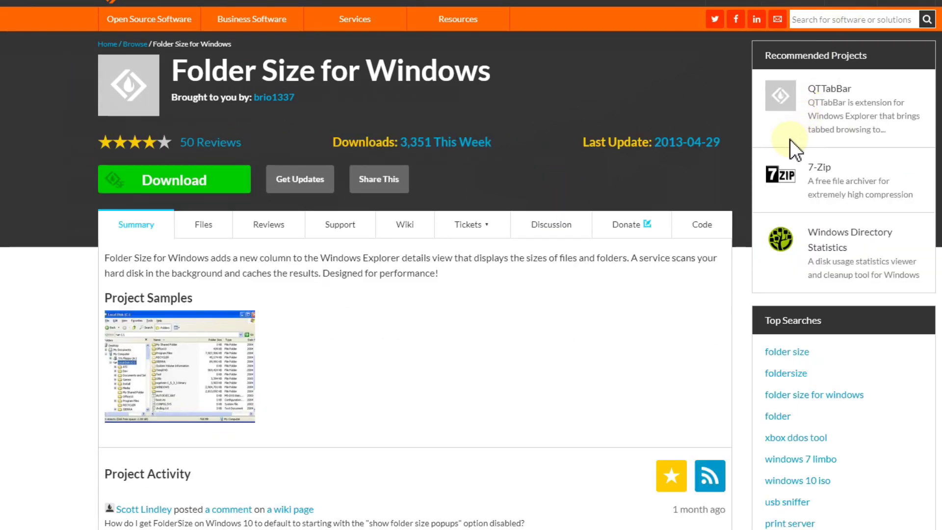
Open a File Explorer window and browse from This PC into Local Disk (C:).
key("super+e")
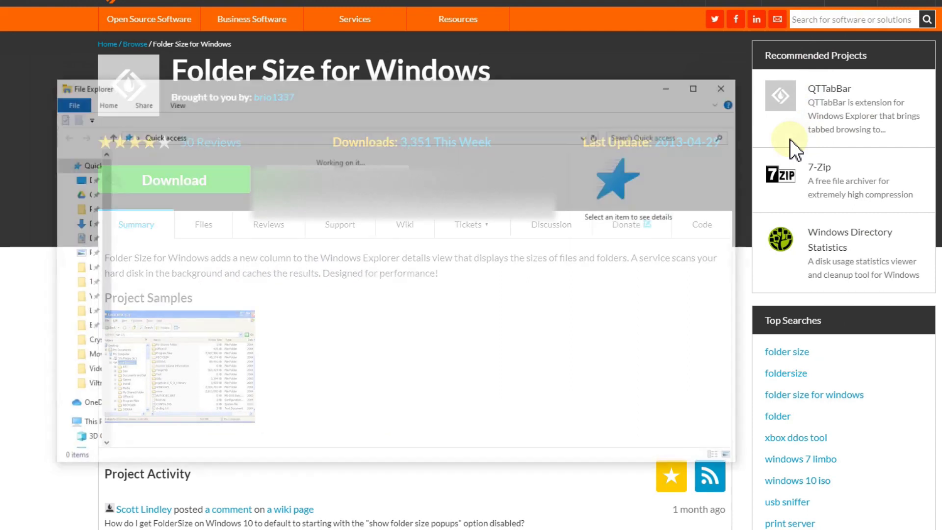
left_click_drag(399, 96, 425, 84)
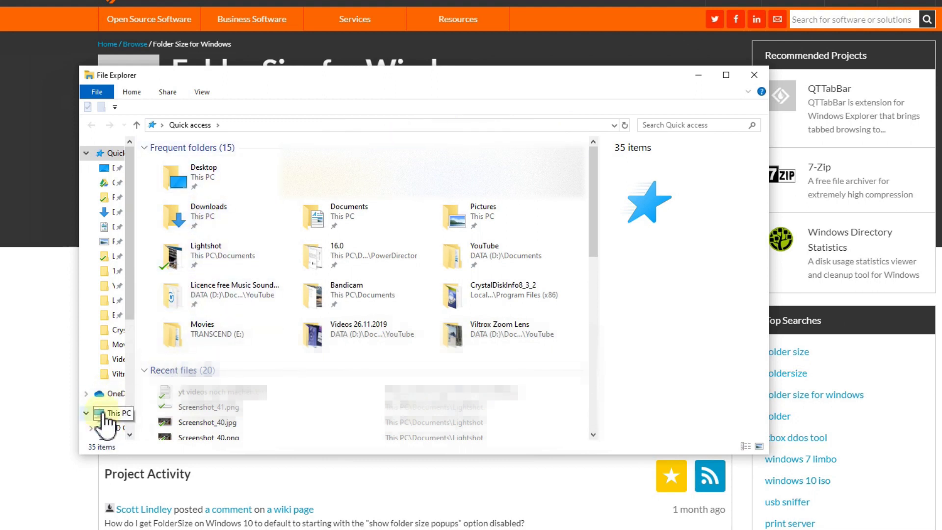
left_click(103, 414)
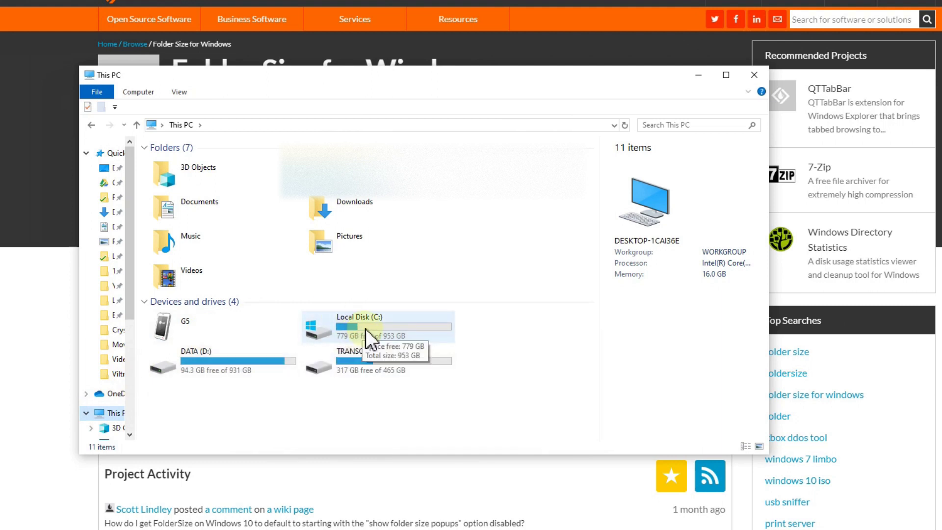
double_click(366, 328)
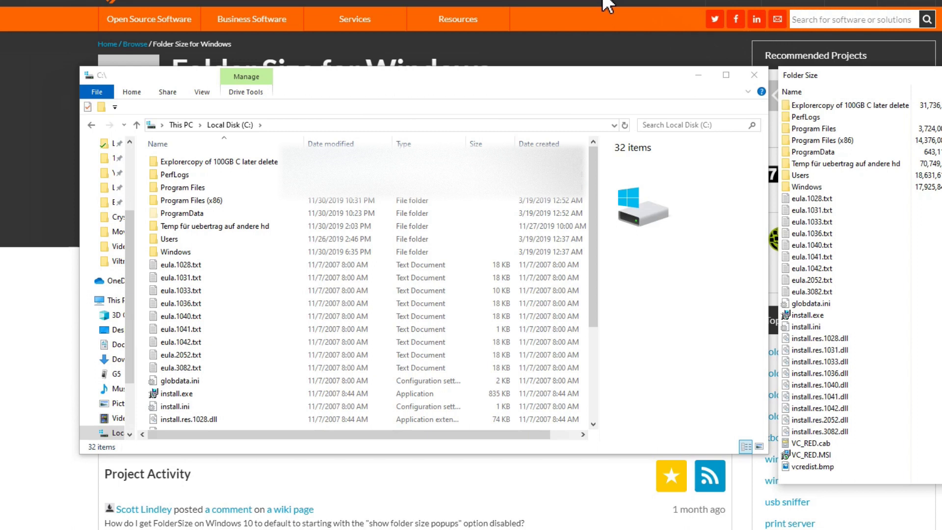
left_click(656, 64)
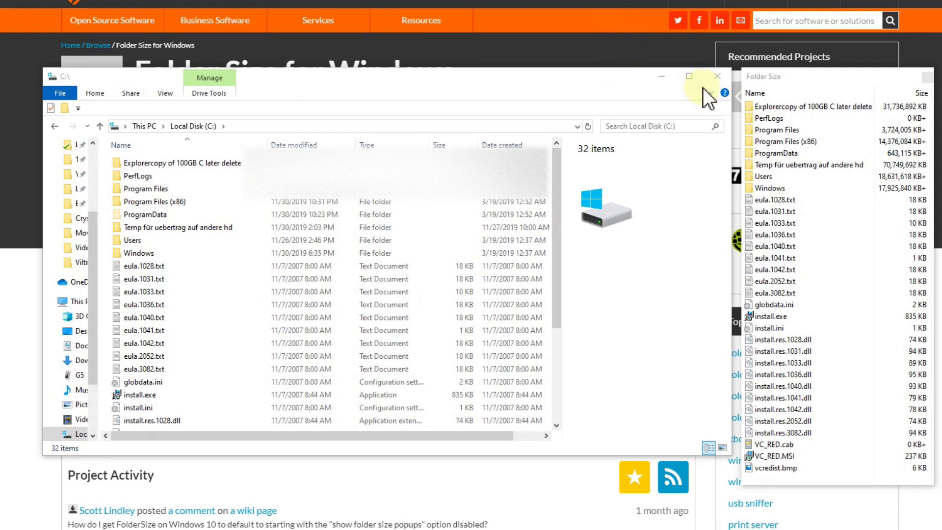
Sort the C: drive folder-size list largest first, then close the Folder Size panel.
left_click(757, 199)
left_click(897, 94)
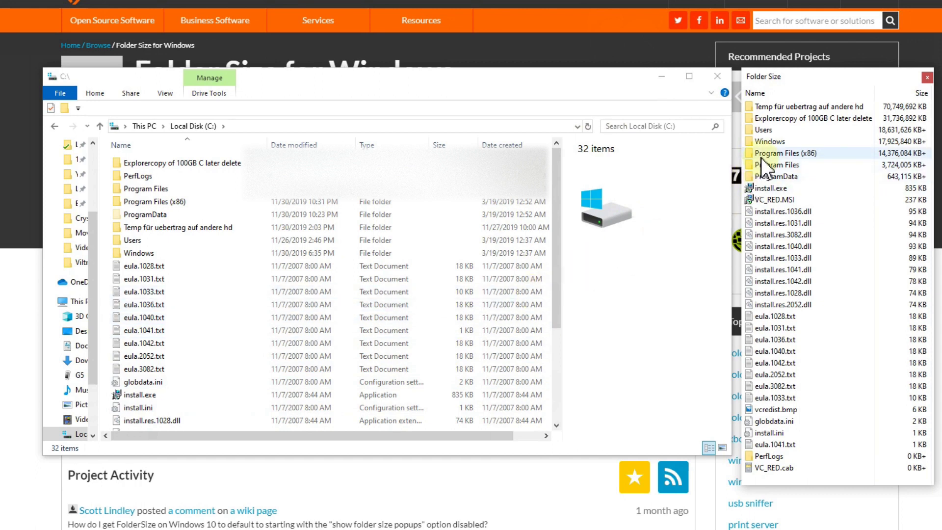
left_click(927, 78)
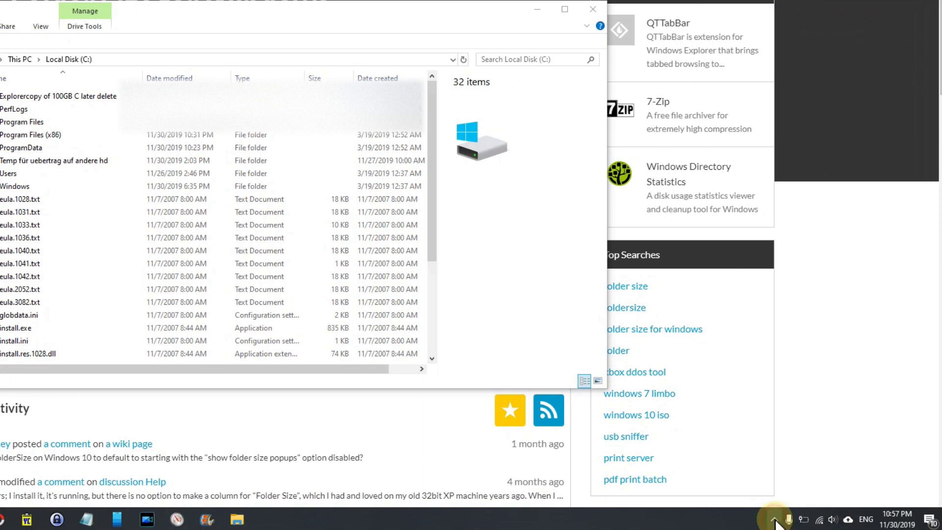
left_click(775, 521)
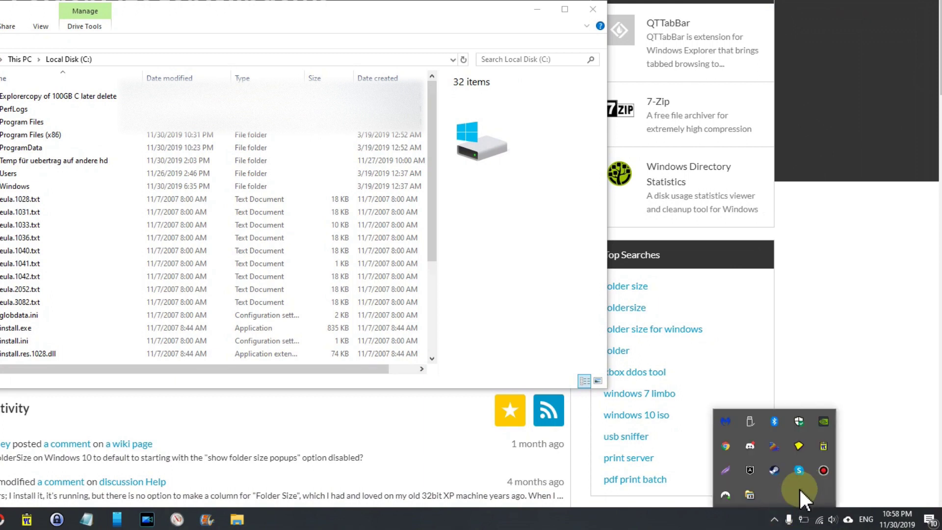
Uncheck Start on Windows startup in the Folder Size tray icon menu.
right_click(752, 497)
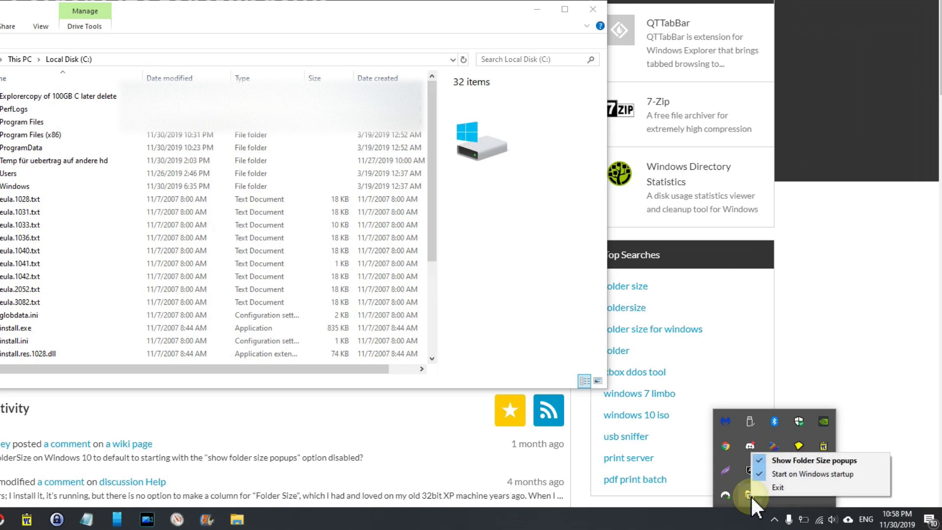
left_click(785, 475)
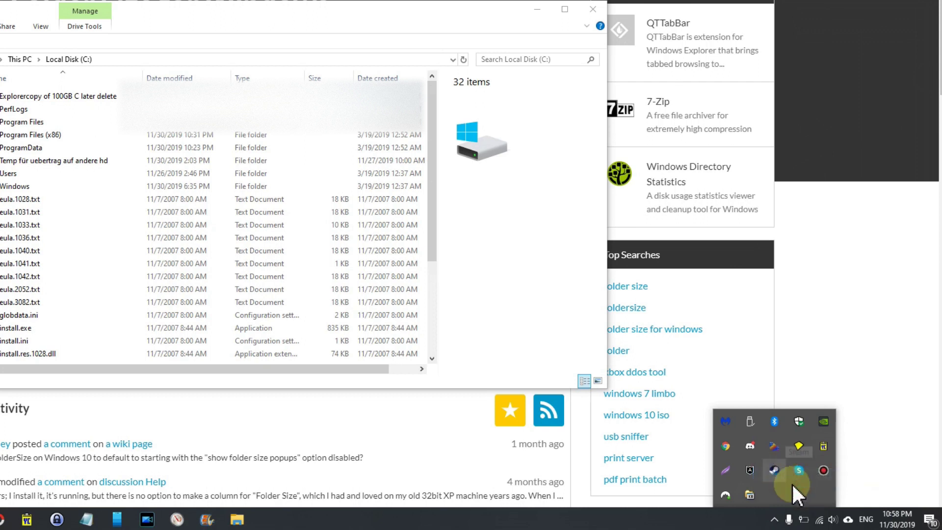
right_click(748, 495)
left_click(781, 463)
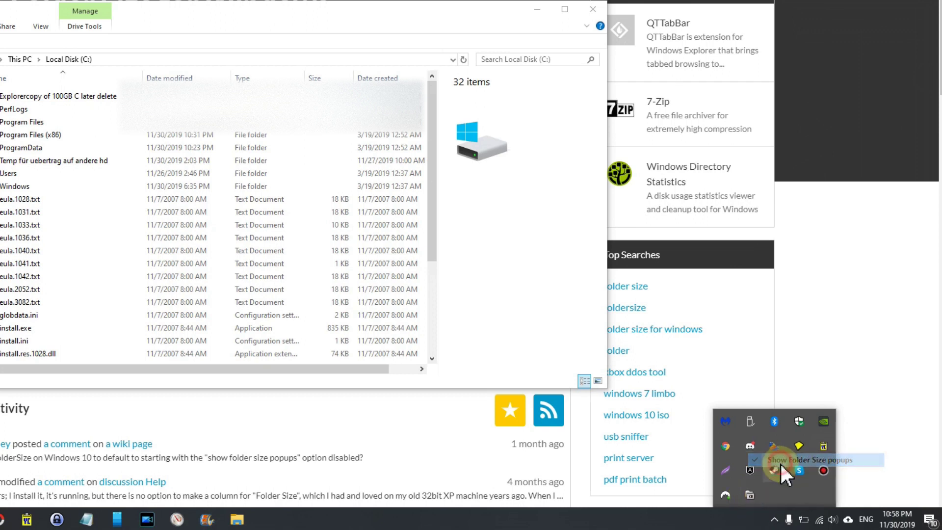
right_click(749, 497)
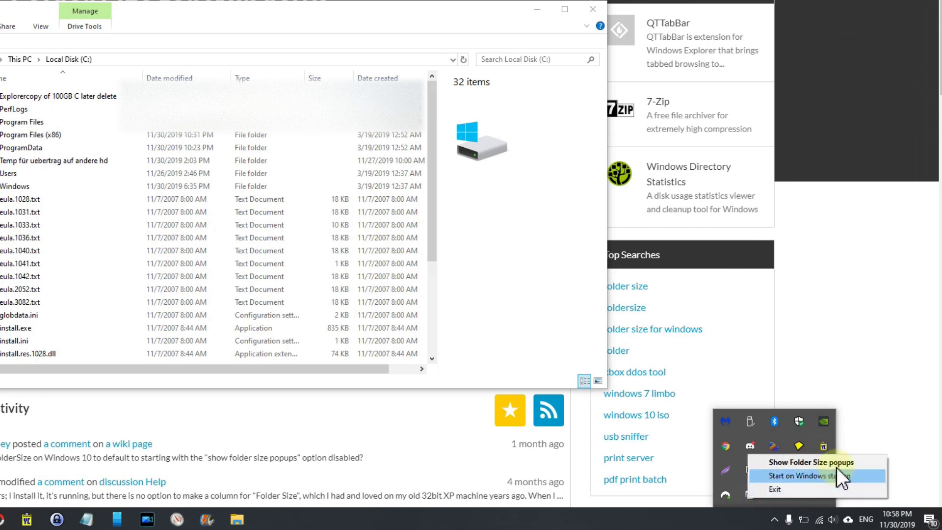
left_click(884, 434)
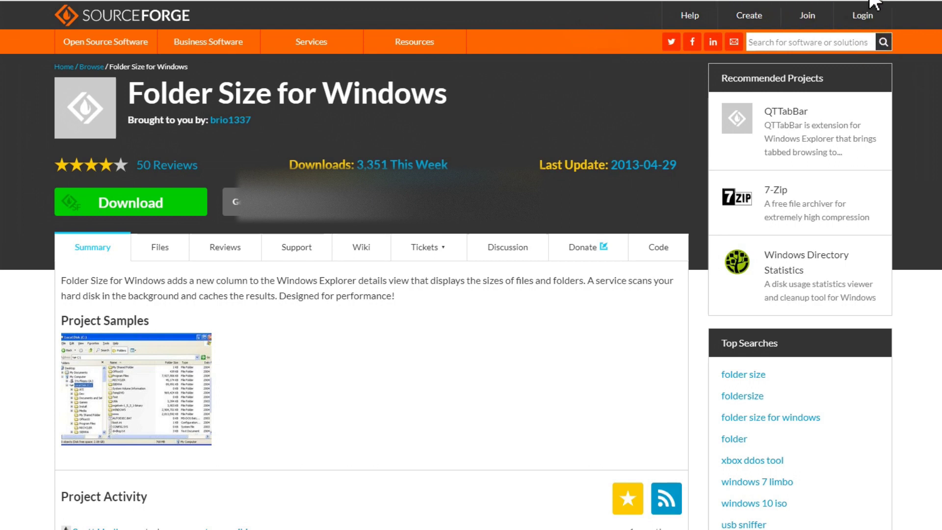
Select the FolderSize folder inside C:\Program Files (x86).
left_click(832, 86)
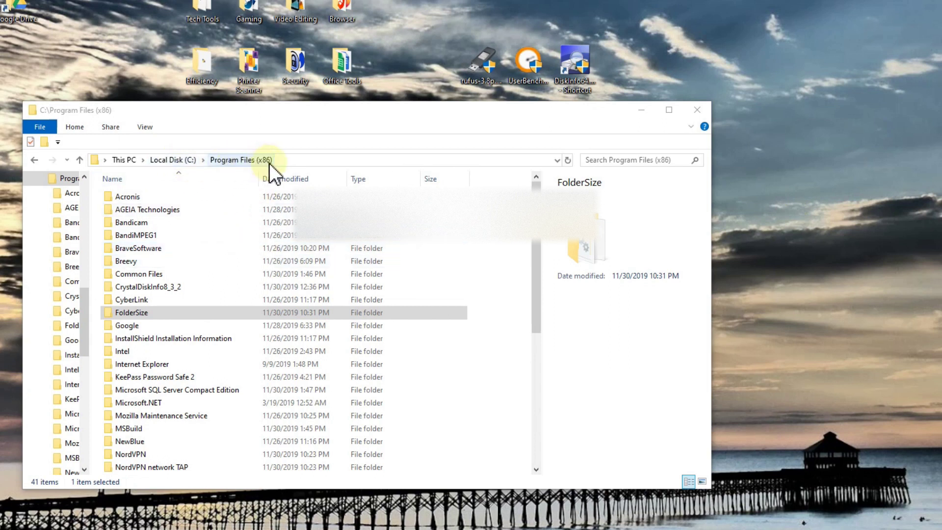
left_click(132, 315)
Create a desktop shortcut to FolderSize.exe from C:\Program Files (x86)\FolderSize.
double_click(132, 315)
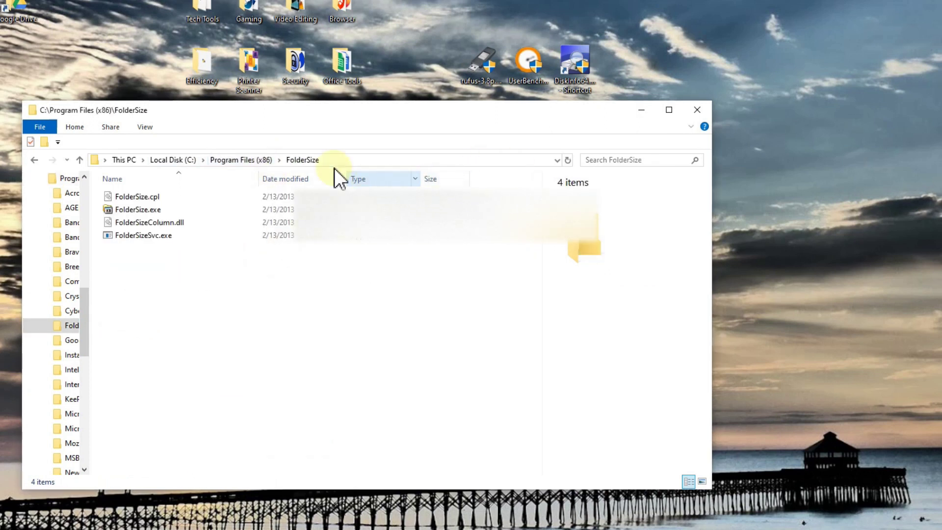
left_click_drag(295, 113, 272, 122)
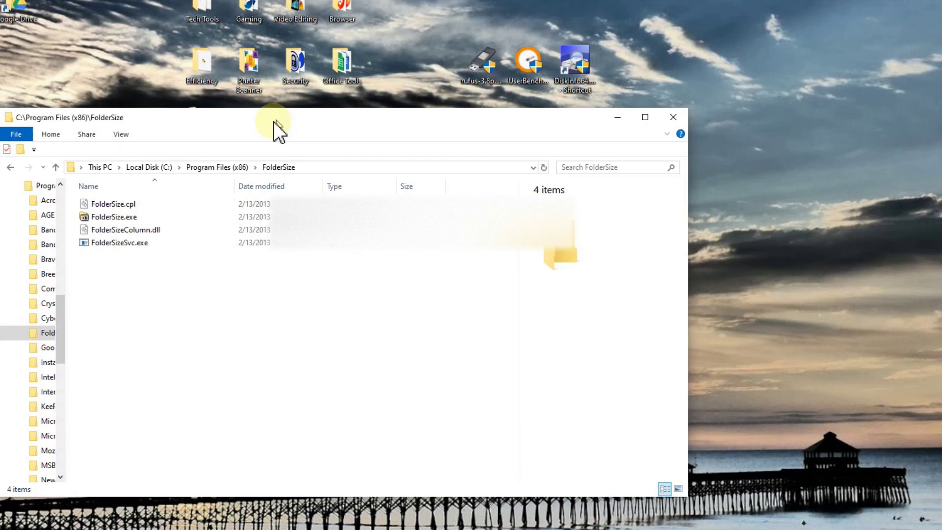
left_click(130, 216)
mouse_move(128, 221)
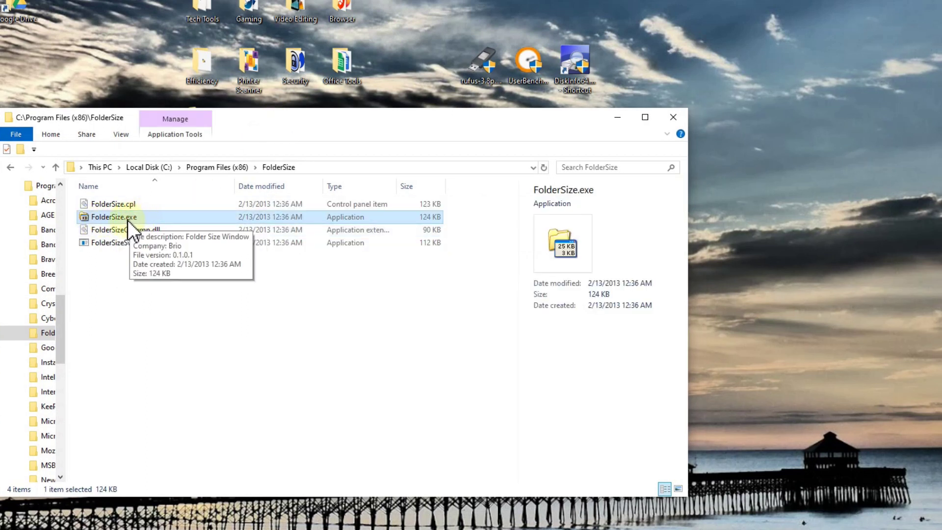
left_click_drag(127, 220, 756, 216)
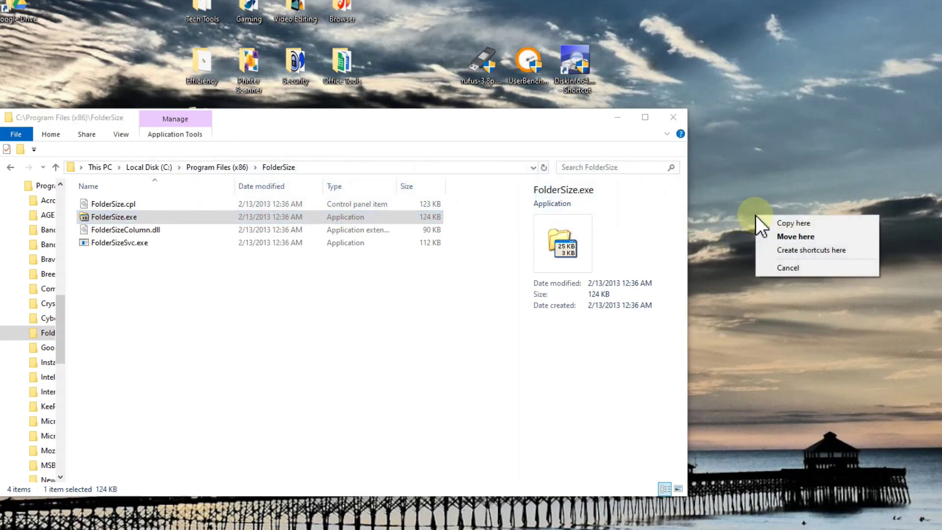
left_click(797, 252)
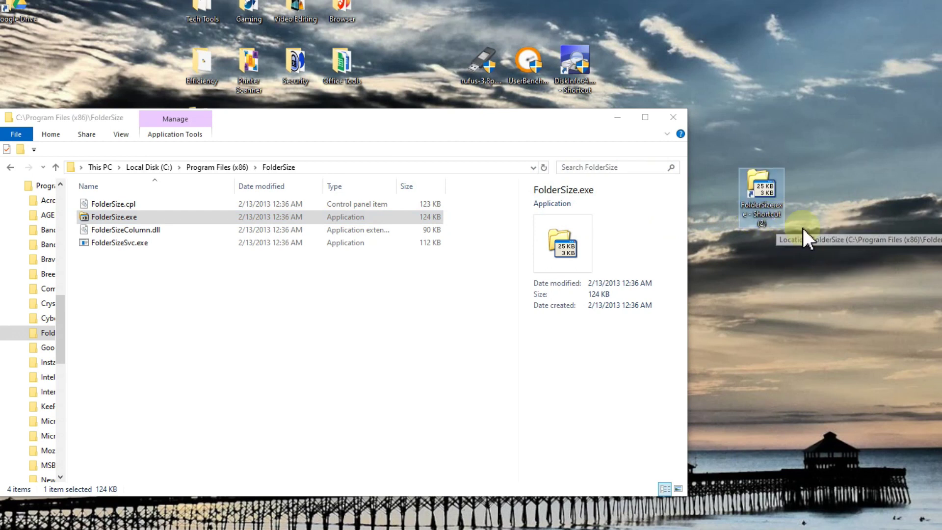
Exit the Folder Size app from its notification-area icon menu.
left_click(827, 5)
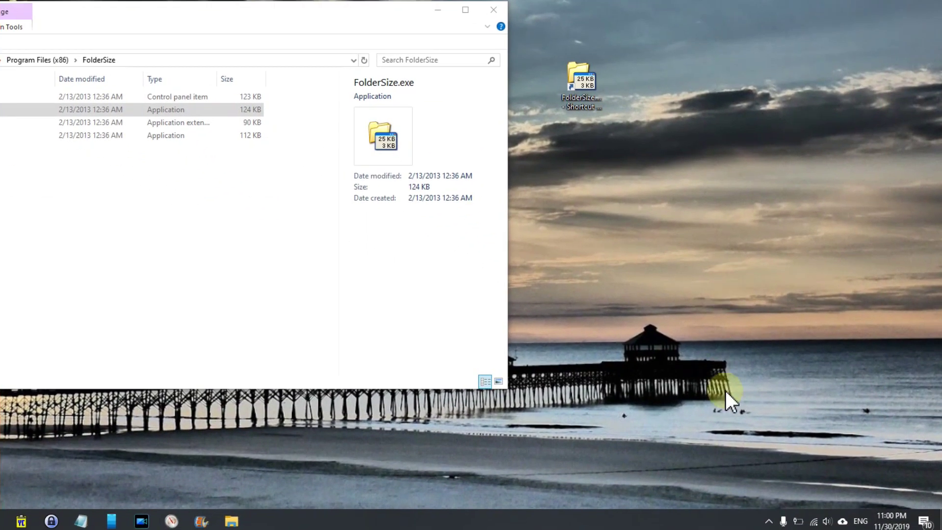
left_click(767, 522)
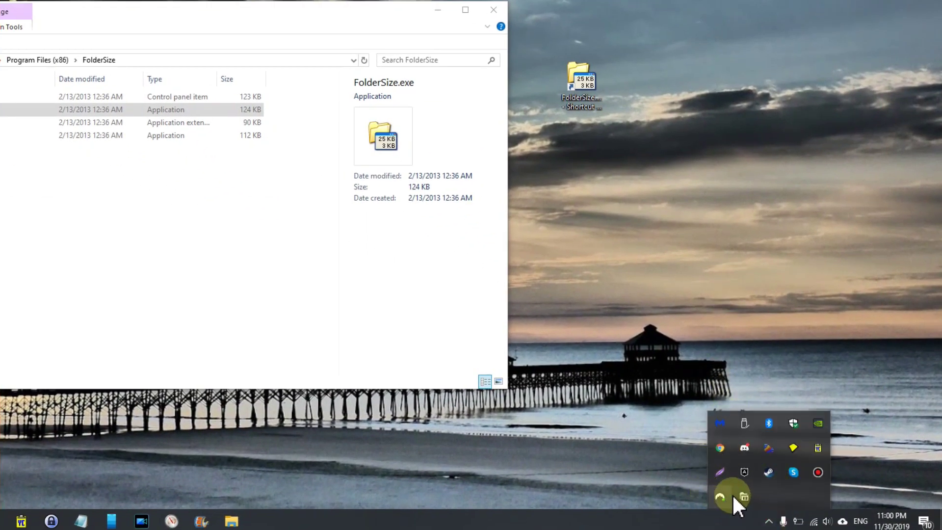
right_click(744, 496)
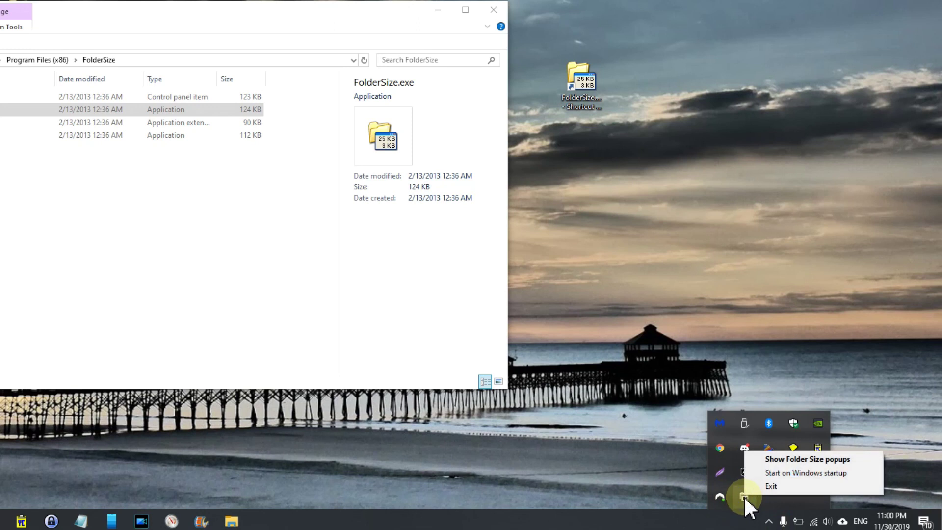
left_click(772, 483)
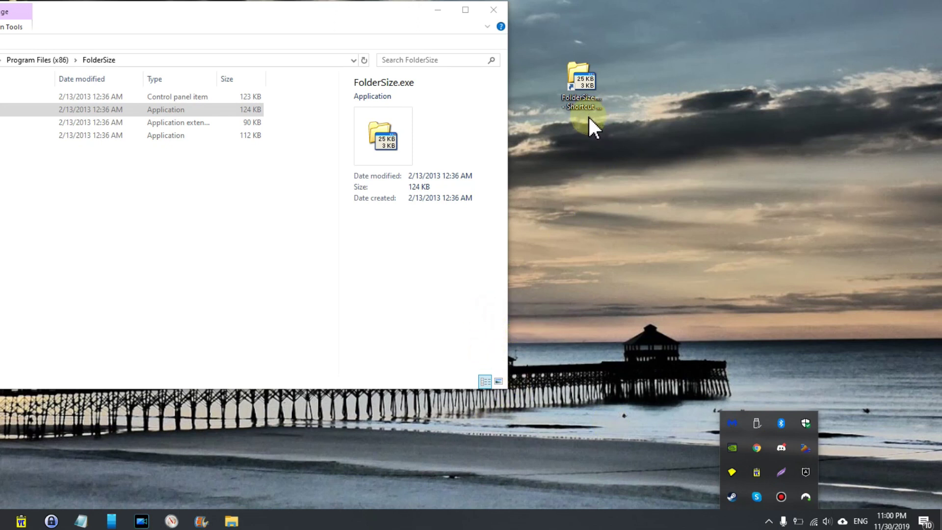
Relaunch Folder Size from the FolderSize.exe desktop shortcut and check its tray menu without changes.
double_click(580, 86)
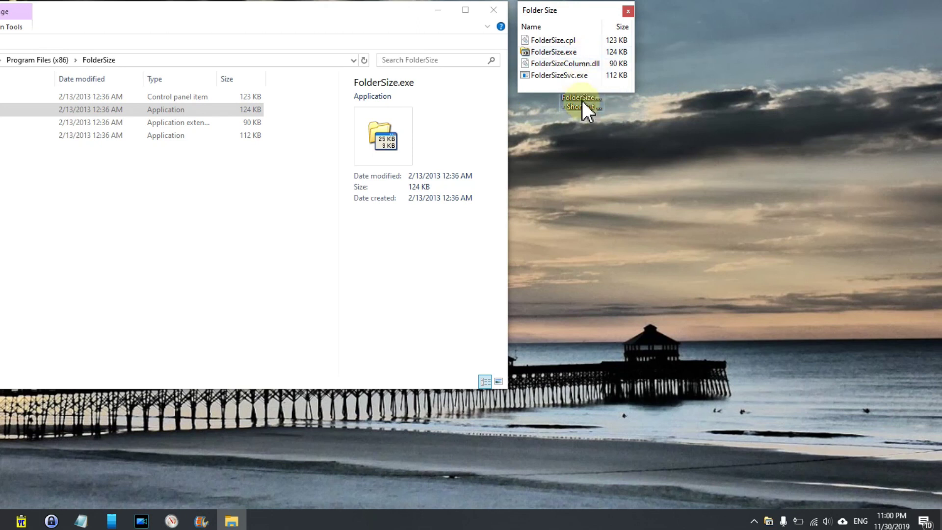
left_click_drag(768, 521, 745, 498)
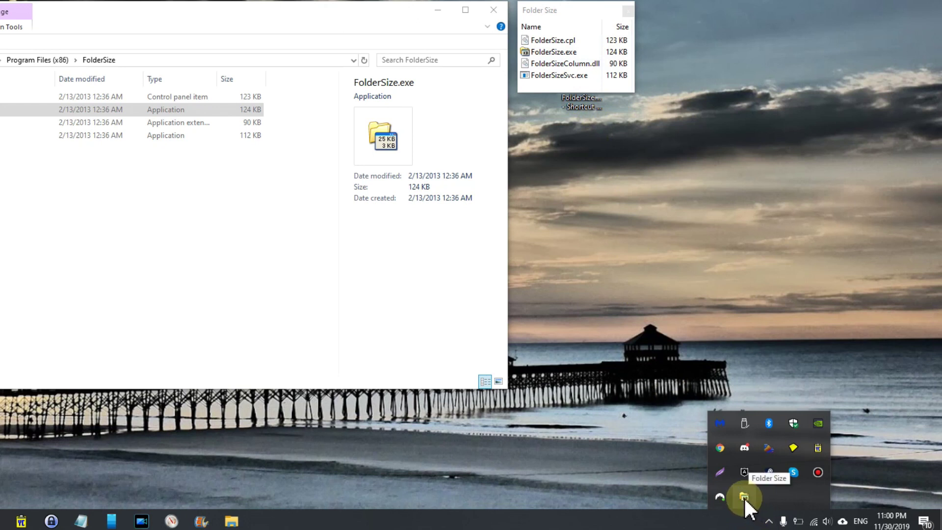
right_click(745, 498)
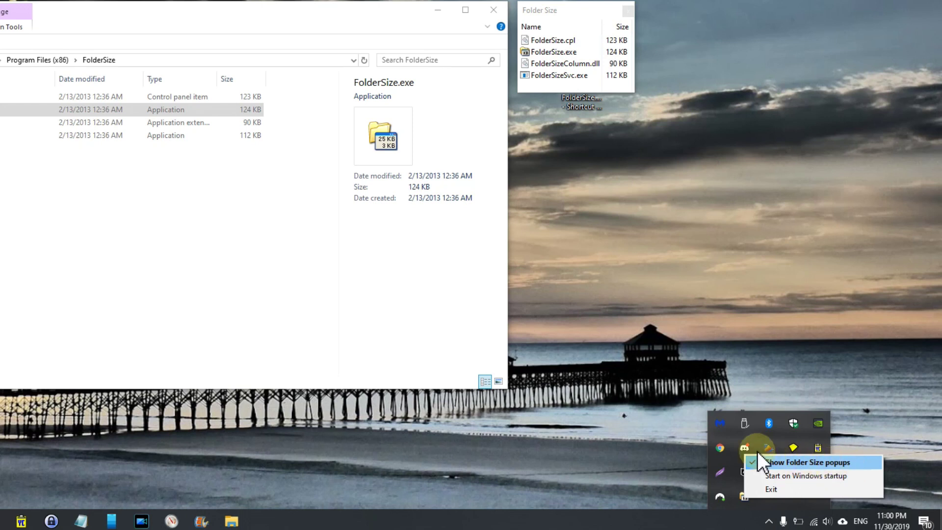
left_click(657, 335)
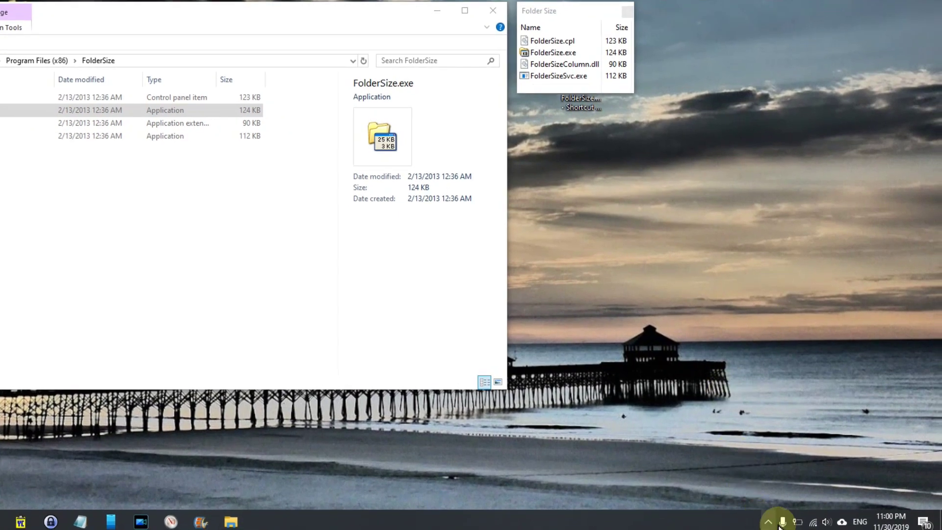
Exit Folder Size via its tray icon menu, leaving Explorer on the FolderSize folder.
left_click(768, 522)
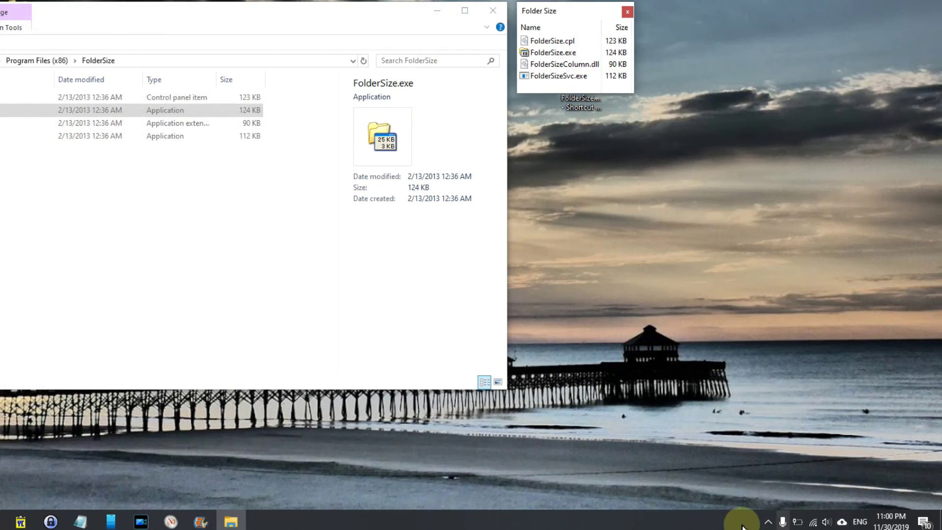
left_click(768, 522)
right_click(744, 497)
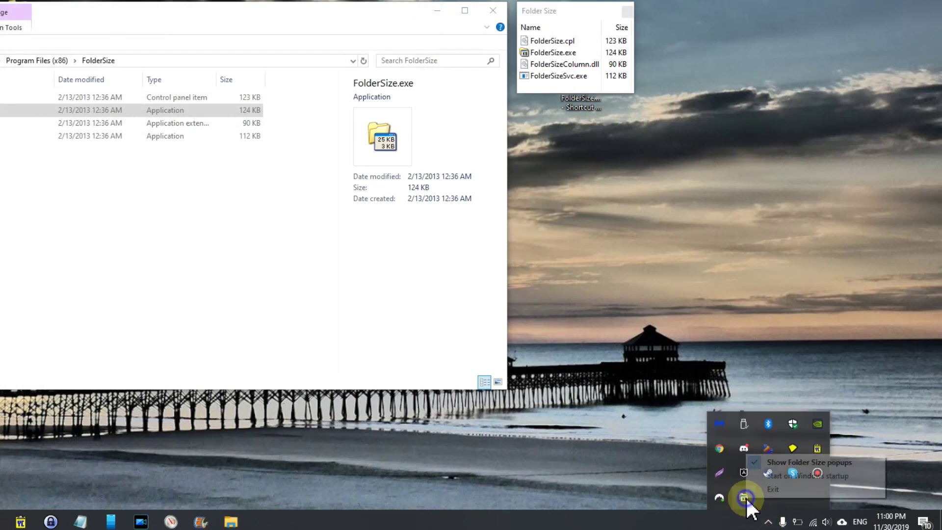
left_click(783, 487)
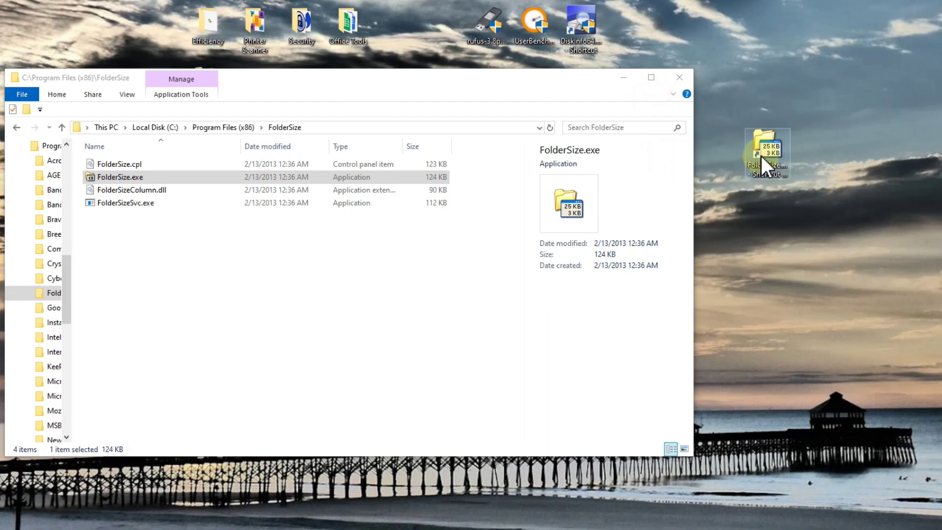
left_click(331, 90)
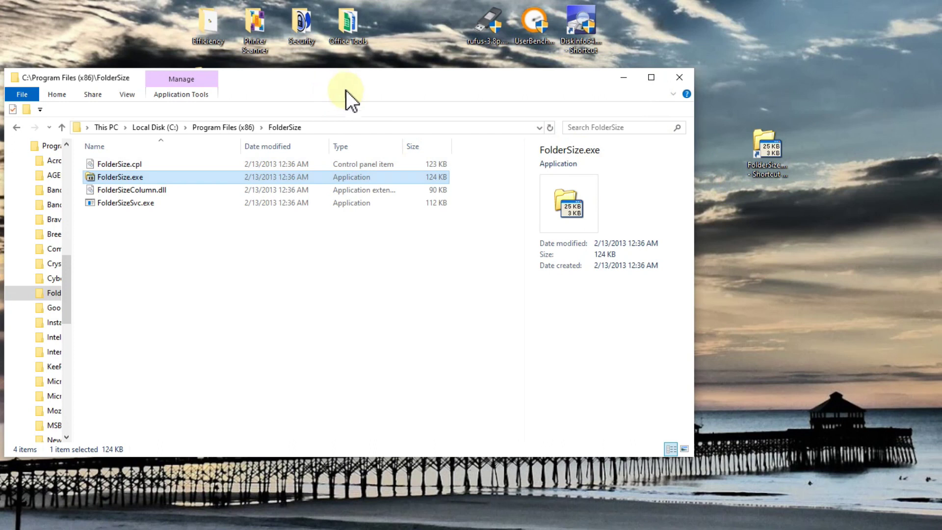
Shift the Explorer window aside and relaunch Folder Size from the FolderSize desktop shortcut.
left_click_drag(348, 88, 360, 106)
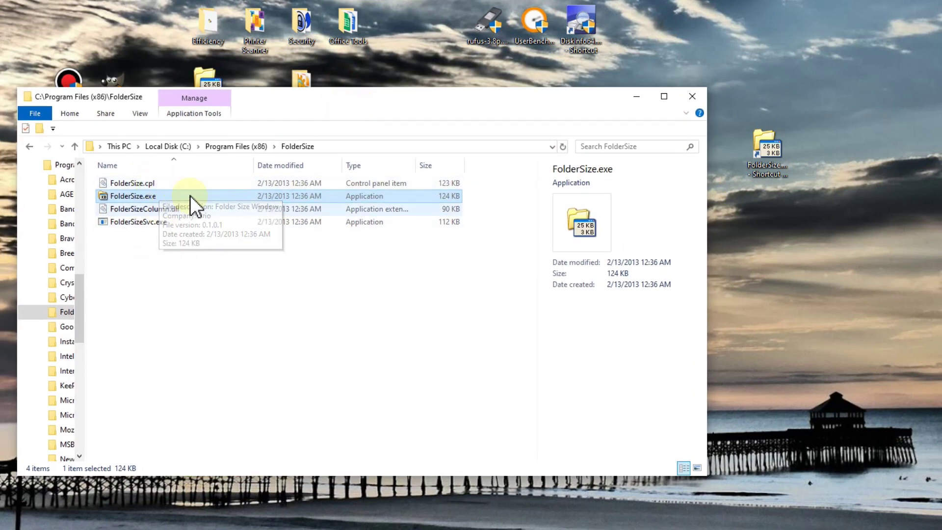
double_click(768, 155)
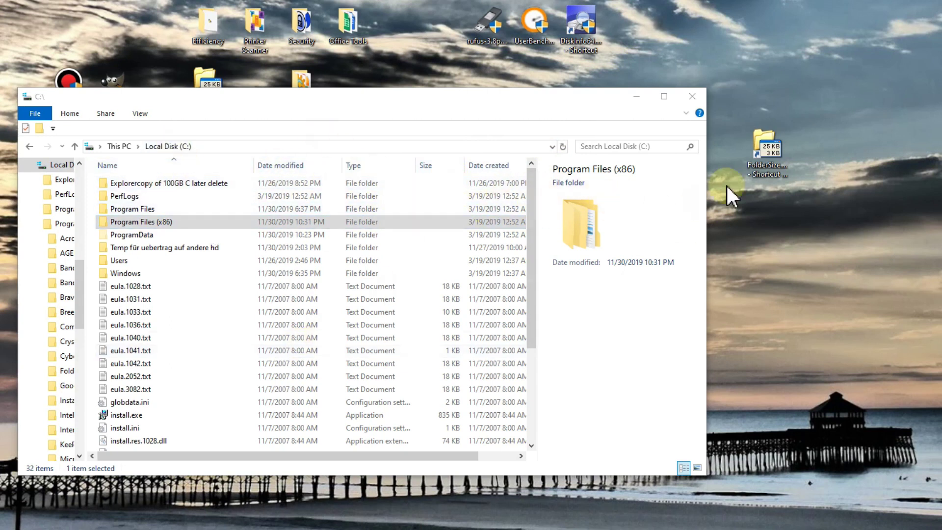
left_click(771, 149)
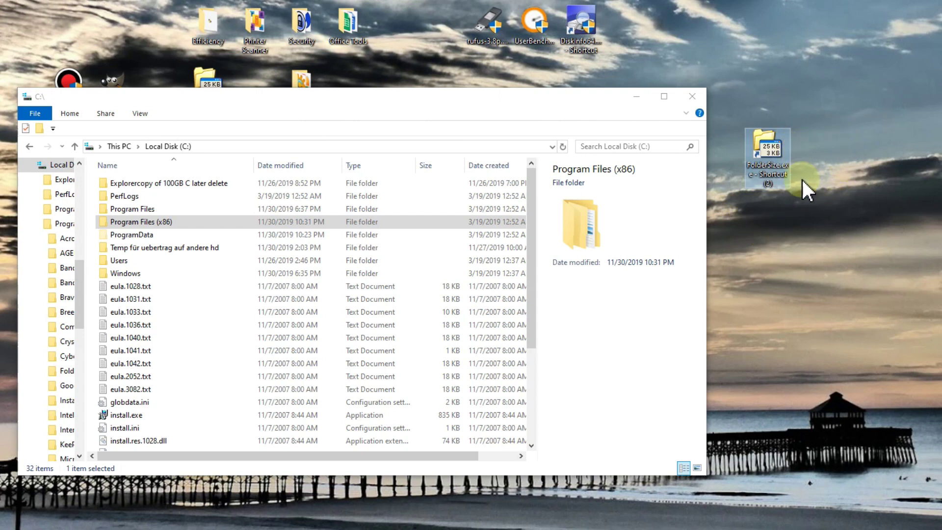
left_click(873, 7)
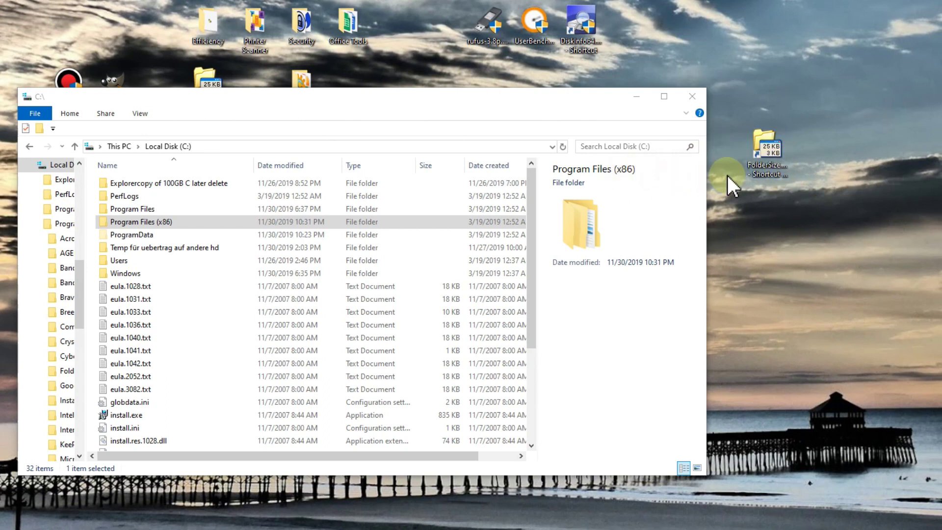
Launch Folder Size from the FolderSize.exe desktop shortcut to list C:\ folder sizes.
double_click(763, 152)
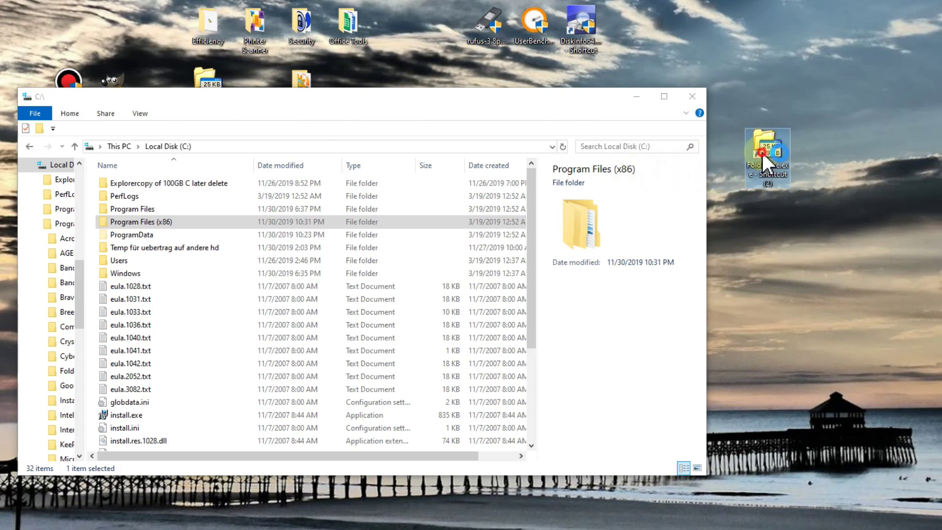